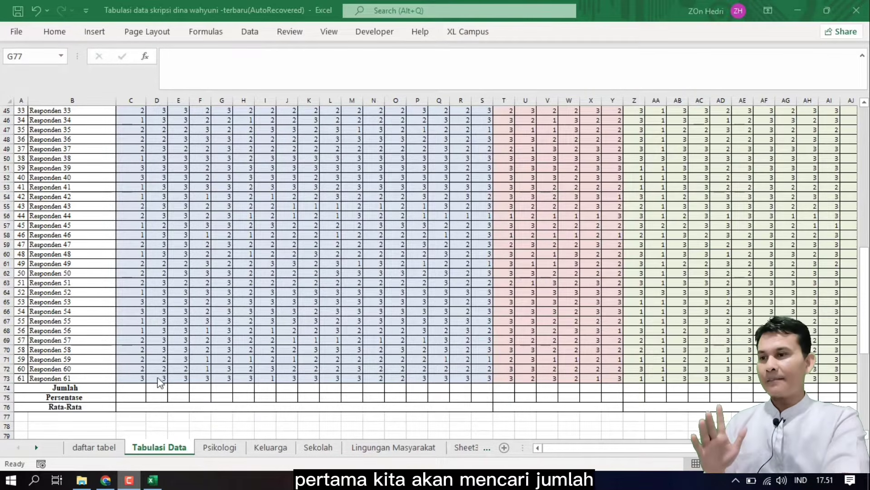
Step: Total the P1 responses in cell C74 of the Jumlah row with a SUM formula over C13:C73
click(129, 389)
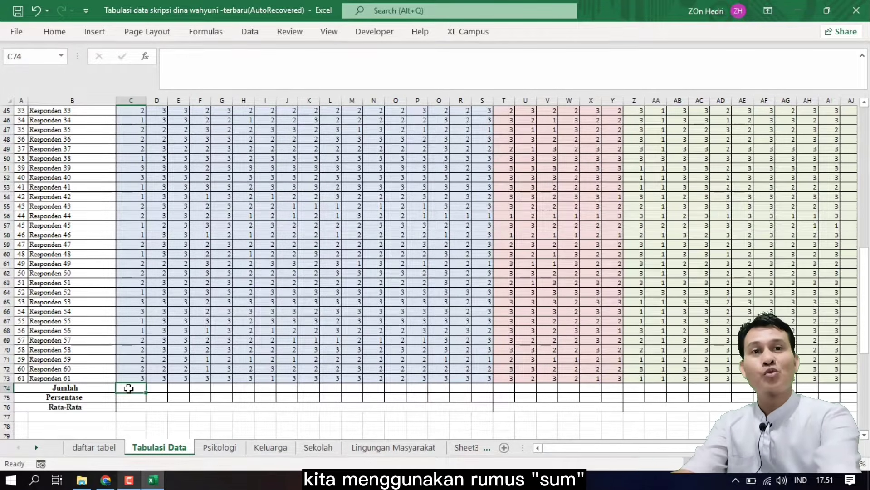
text(=)
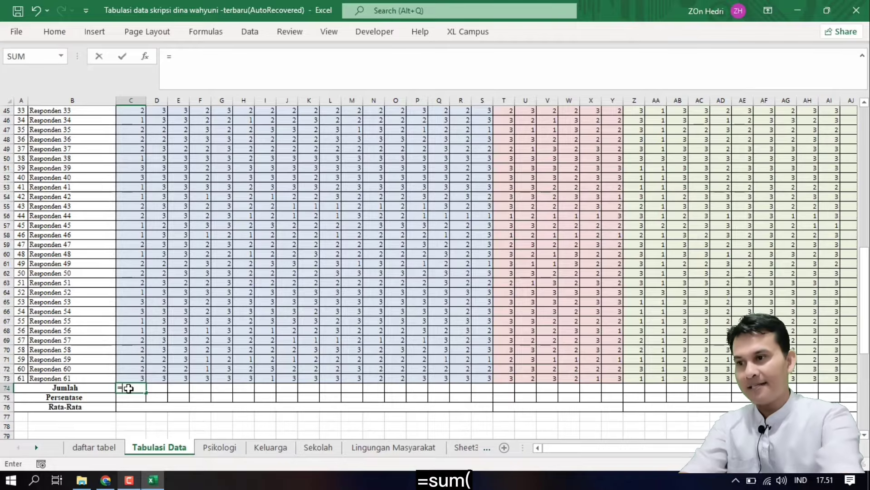
text(sum)
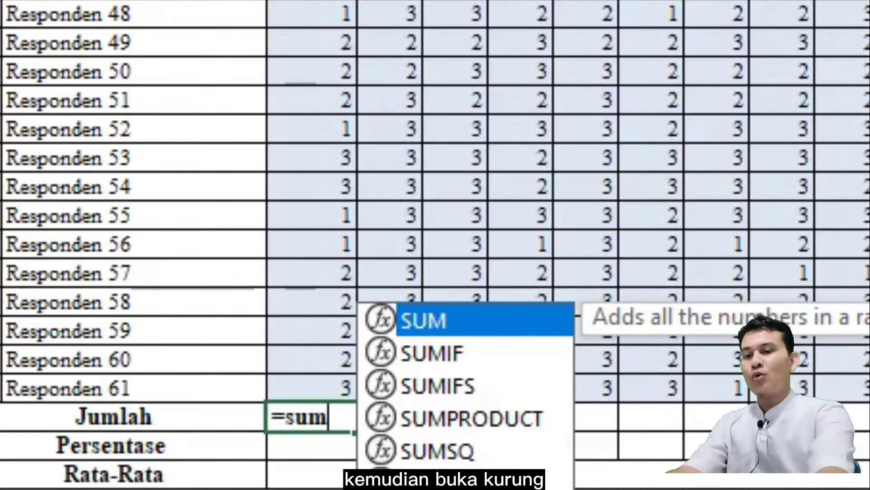
text(()
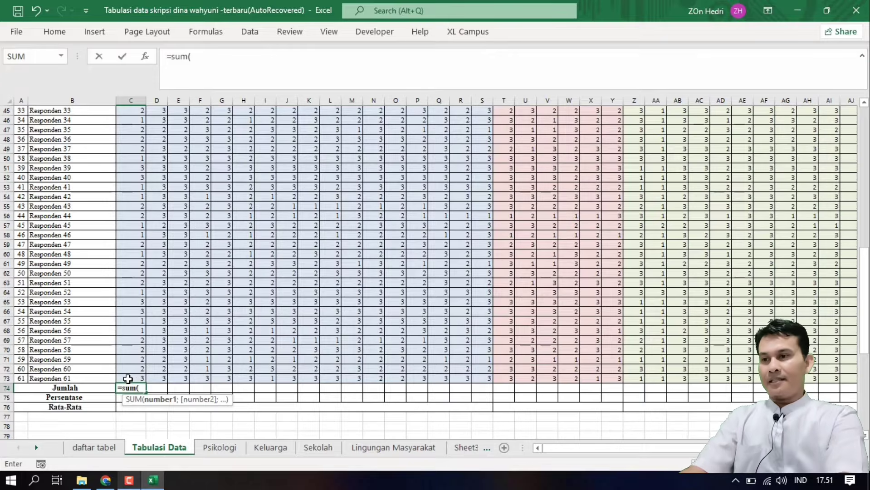
click(128, 379)
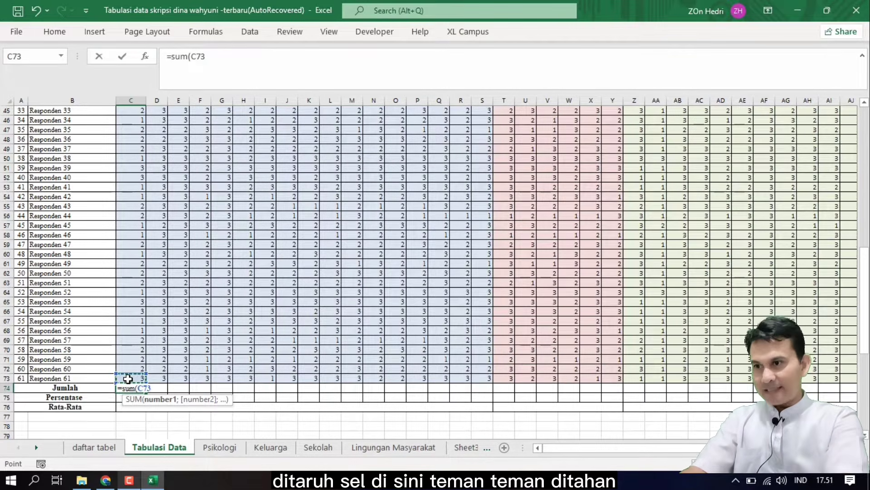
drag(127, 378, 136, 146)
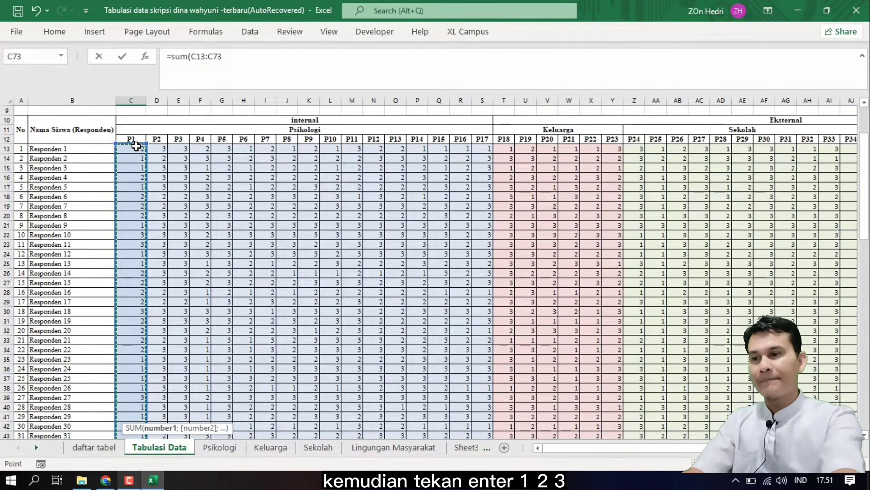
key(Return)
Step: Fill the Jumlah formula from C74 across the row to AT74 so every item is totalled
click(136, 416)
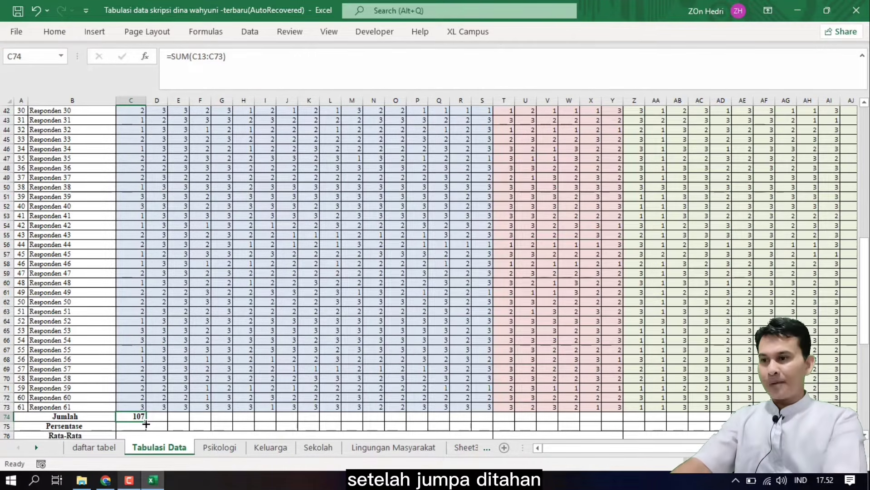
drag(146, 424, 853, 234)
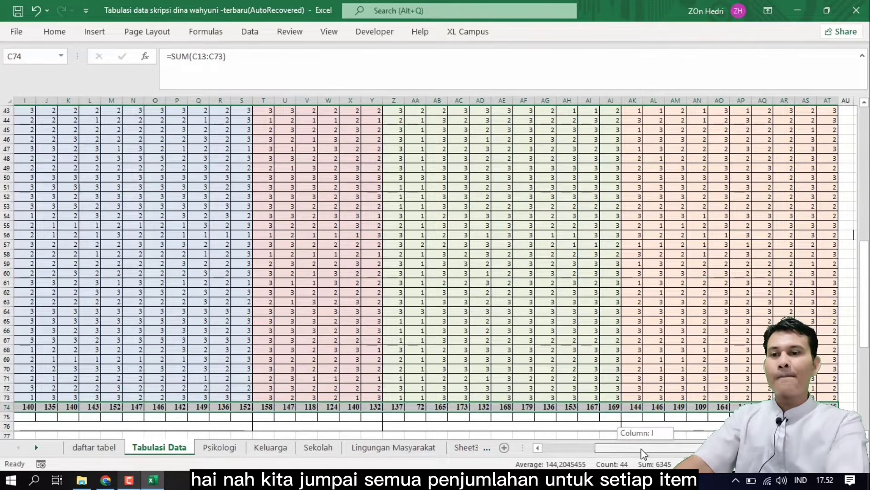
drag(640, 450, 557, 450)
click(249, 426)
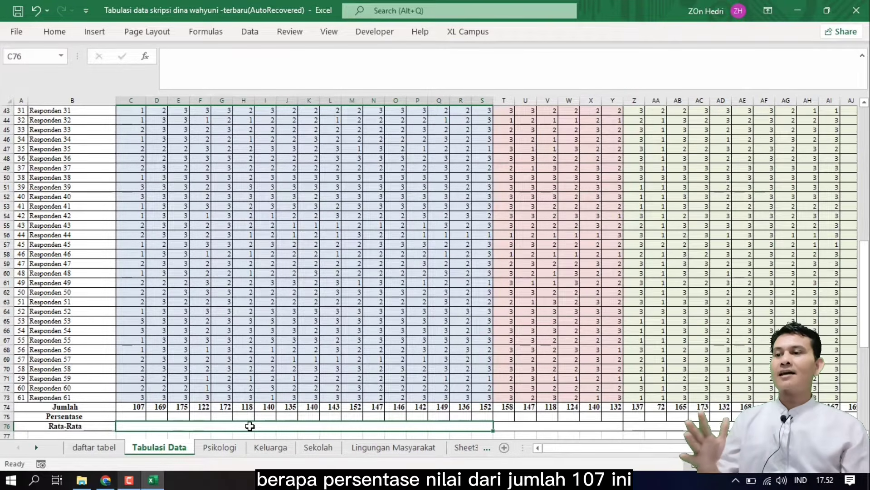
Step: Examine the P1 total in the Jumlah row and the individual responses above it in column C
click(140, 409)
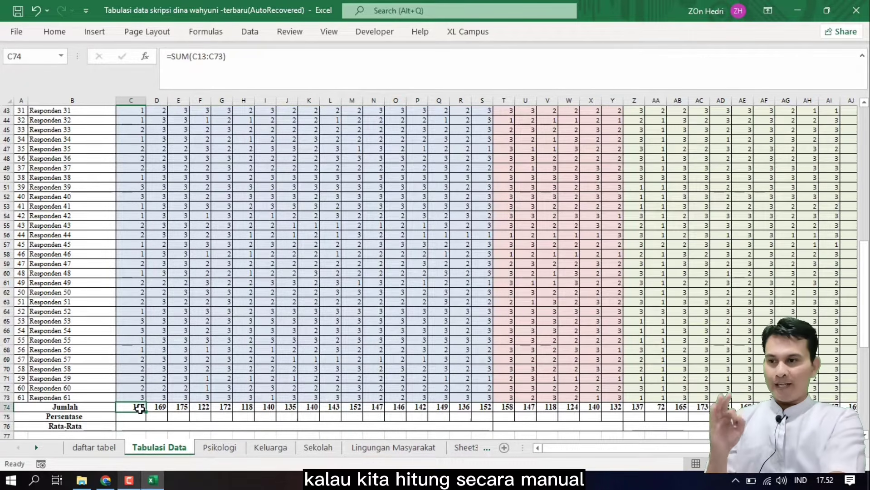
scroll(864, 438, down, 1)
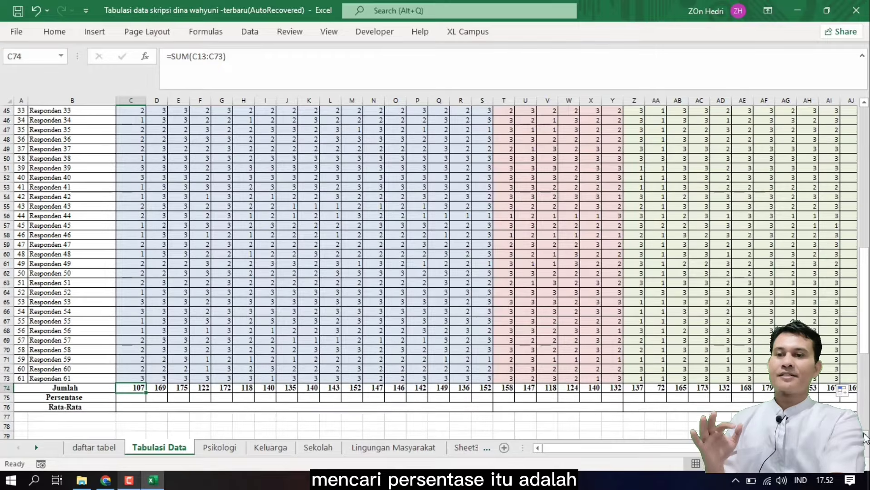
click(462, 425)
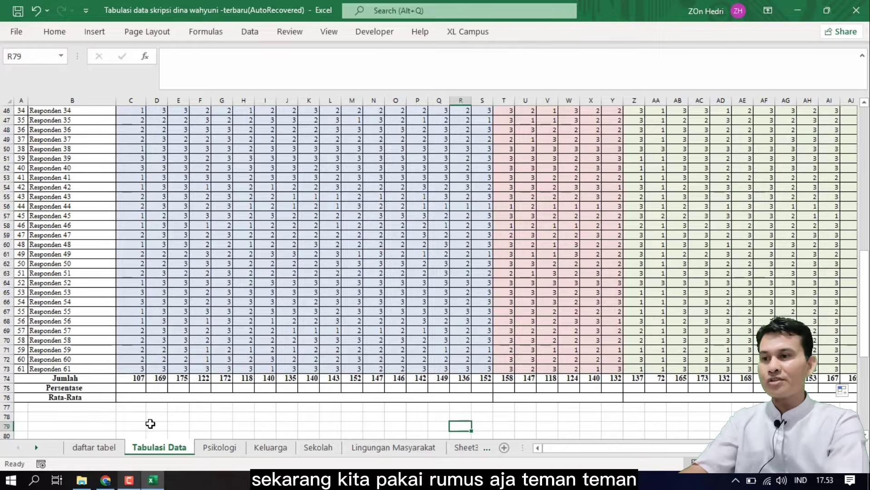
click(130, 416)
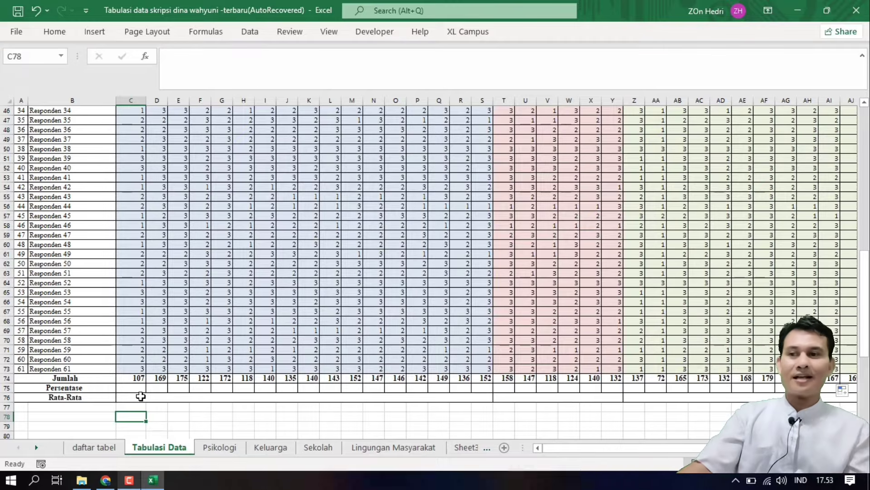
click(133, 378)
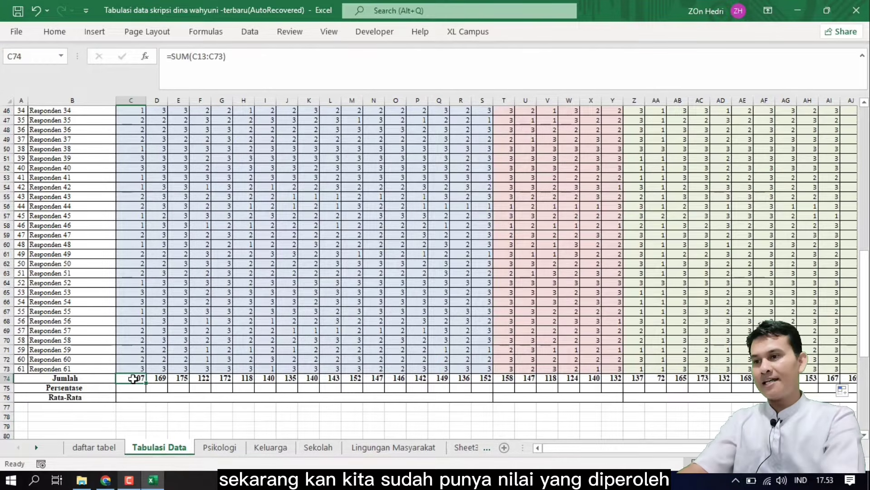
click(138, 413)
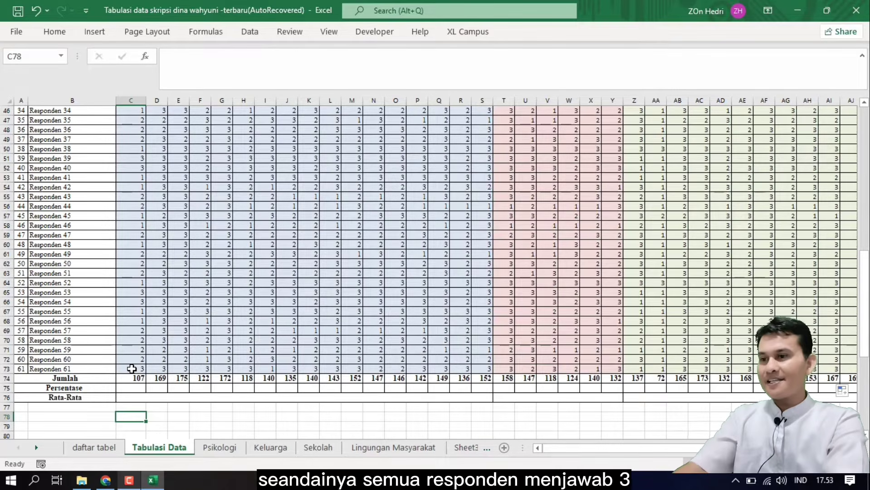
drag(131, 369, 136, 158)
drag(866, 231, 867, 320)
Step: Calculate the maximum possible score per item in cell C80 with the formula =3*61
click(119, 357)
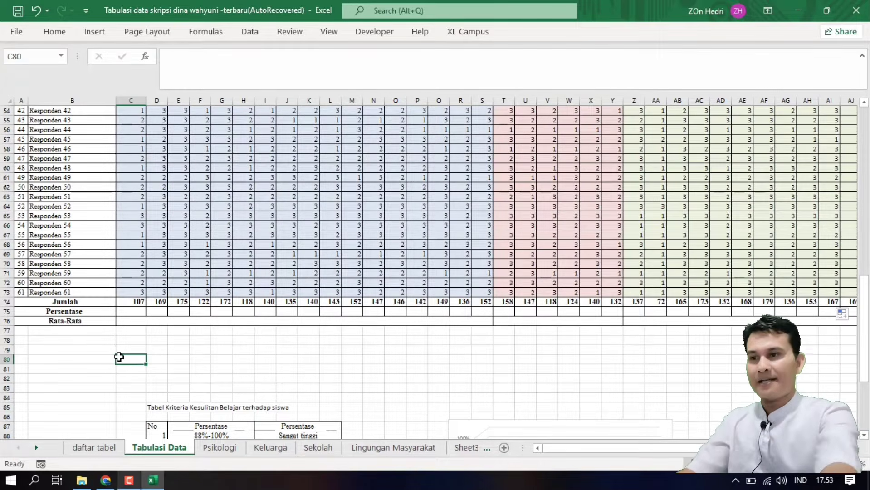
text(=3)
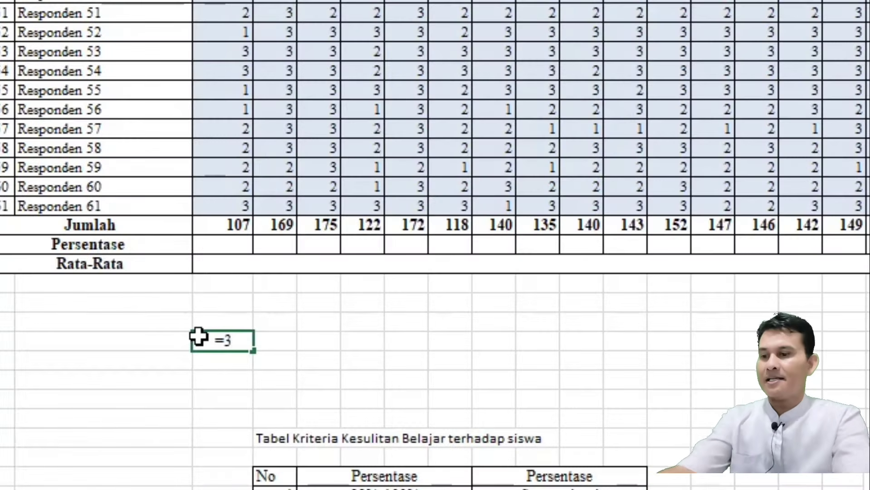
text(*)
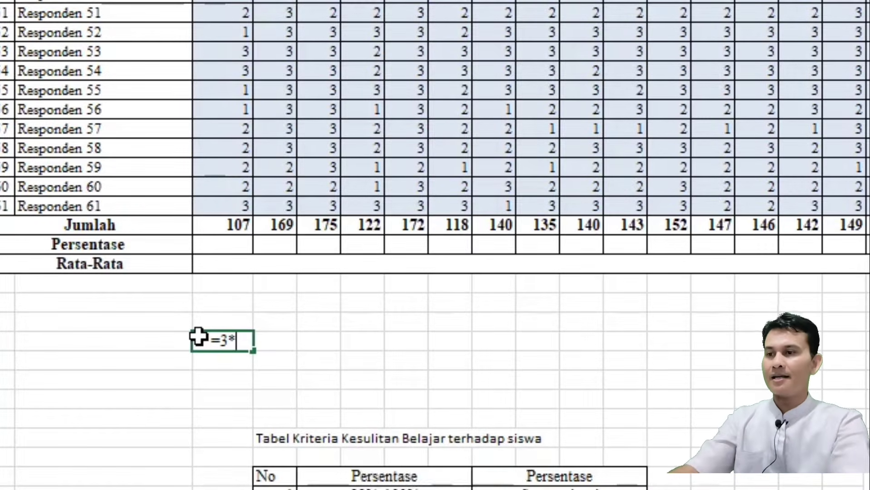
text(61)
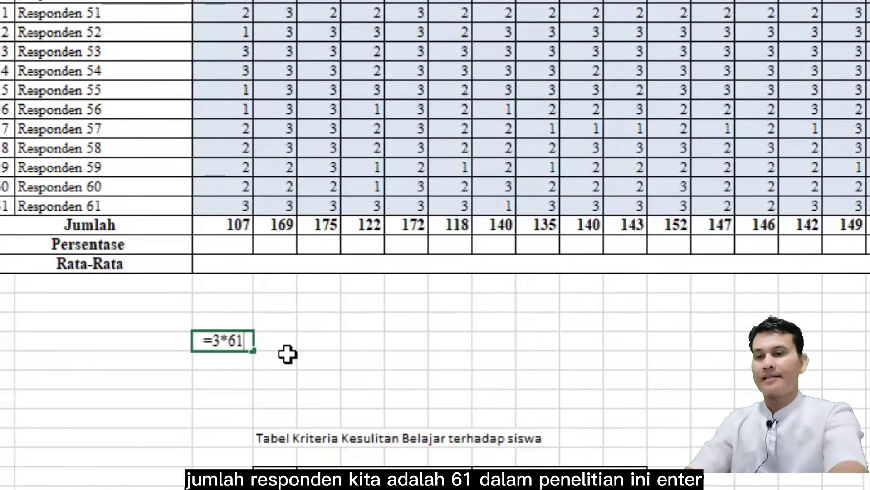
key(Return)
click(224, 343)
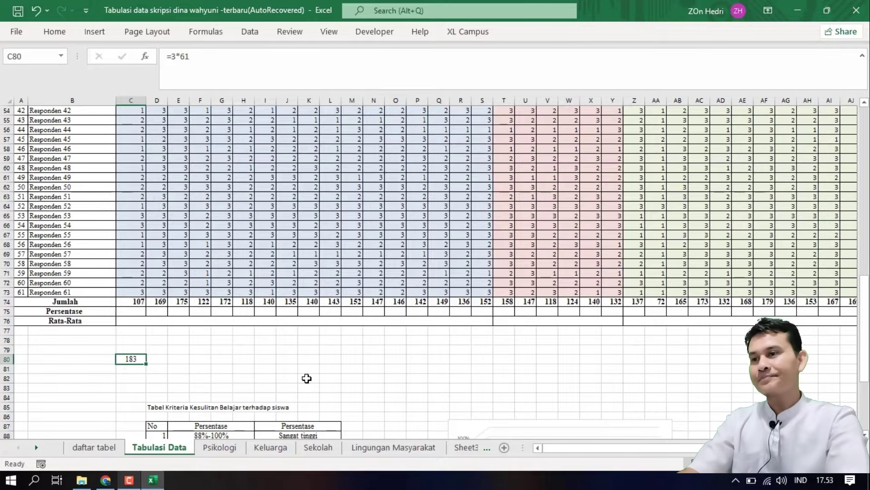
Step: Enter the formula =C74/183 in cell C75 of the Persentase row for item P1
click(134, 312)
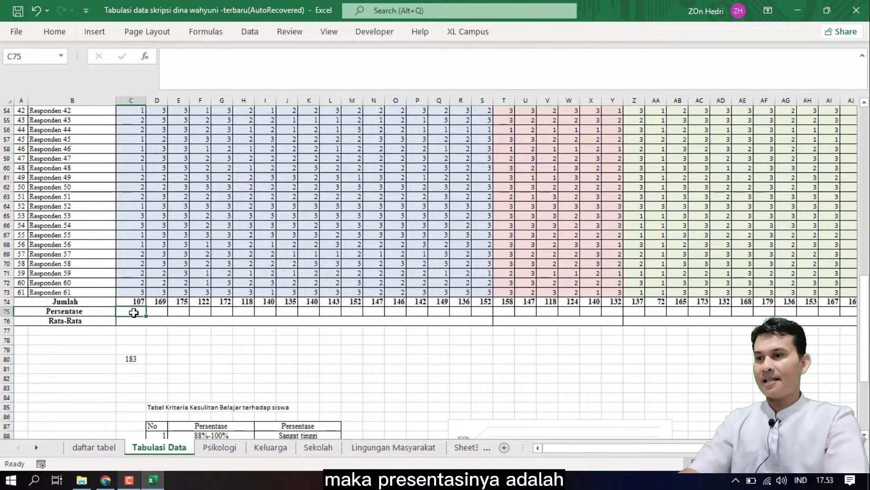
text(=)
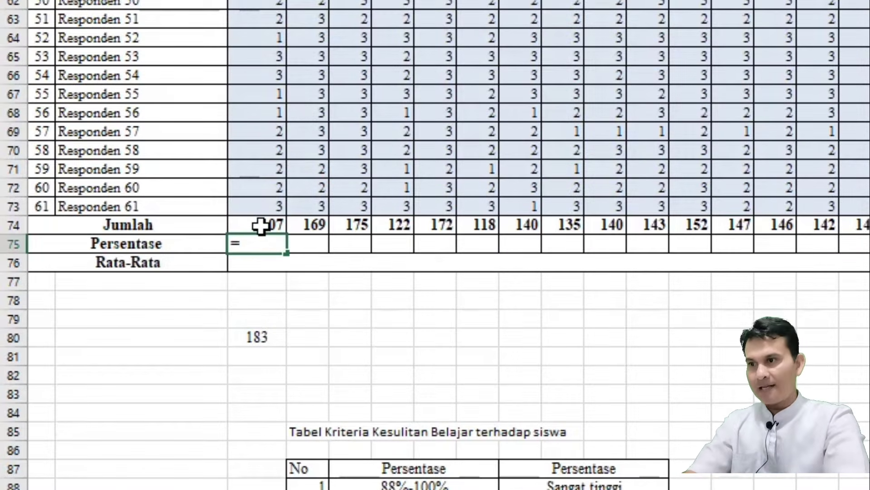
click(261, 226)
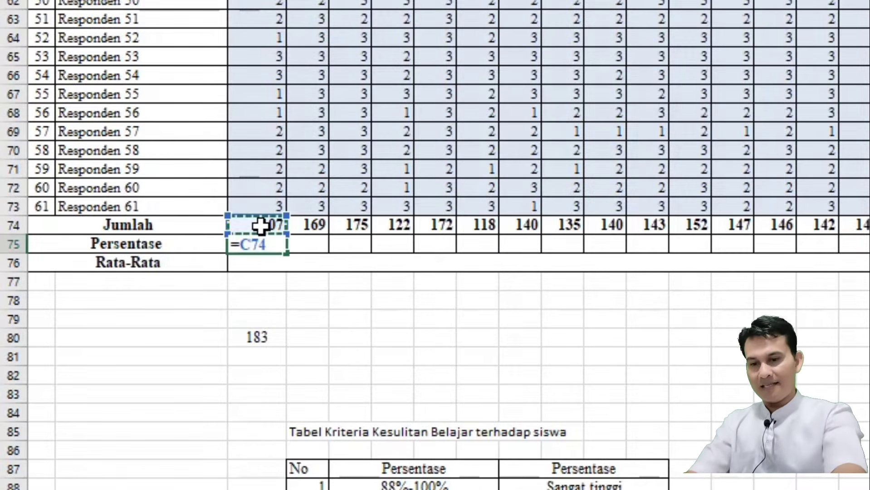
text(/)
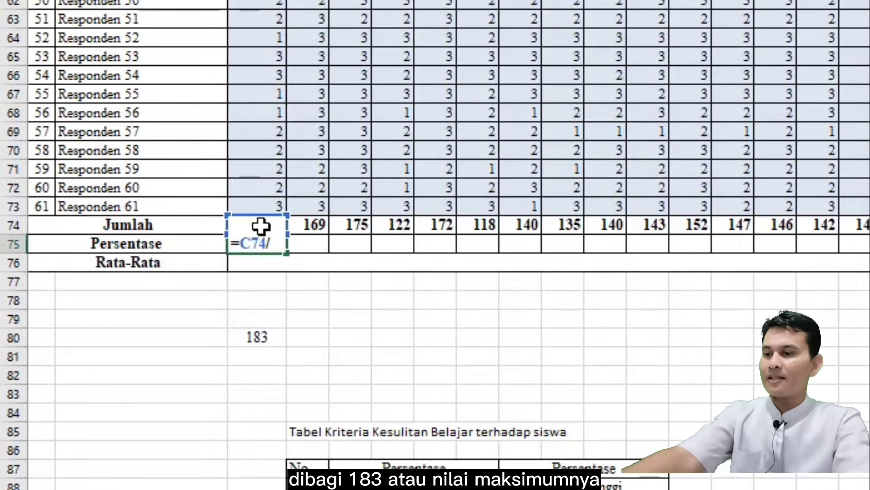
text(183)
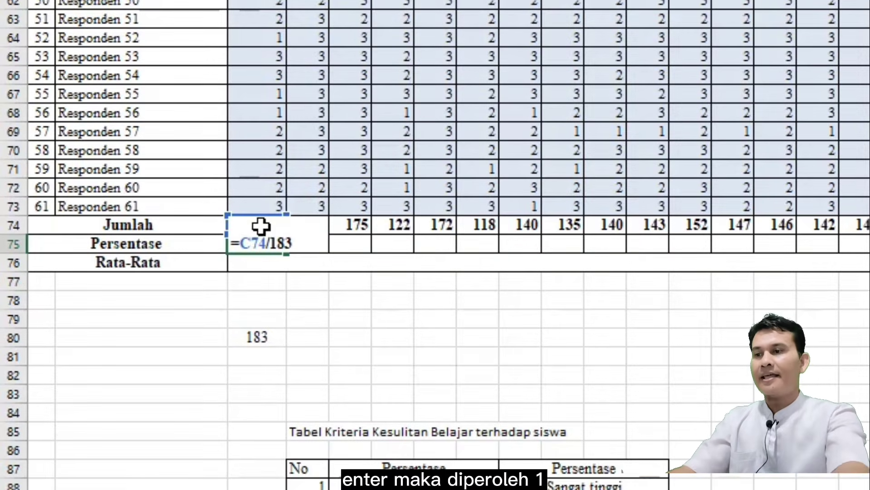
key(Return)
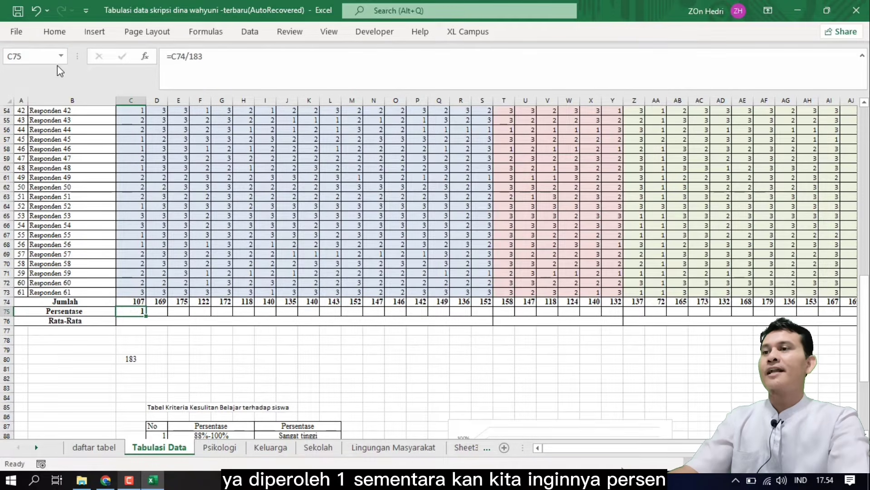
Step: Format the P1 result in cell C75 with the Percentage number format
click(53, 33)
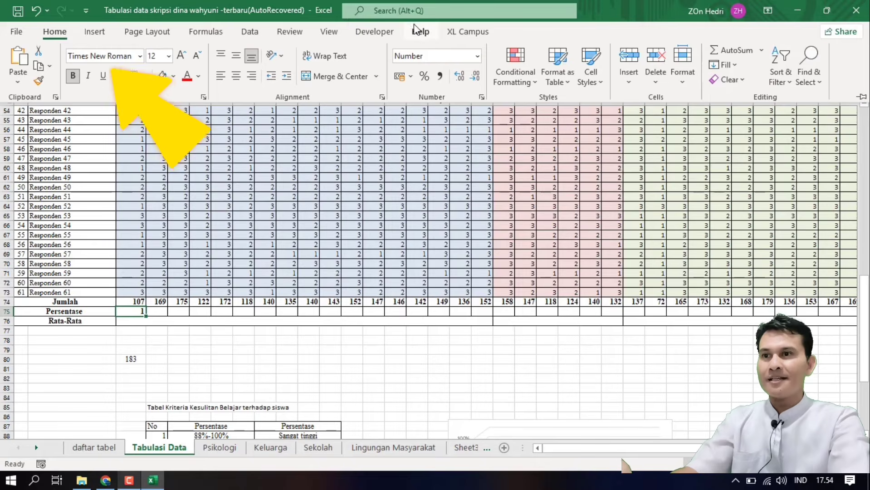
click(477, 57)
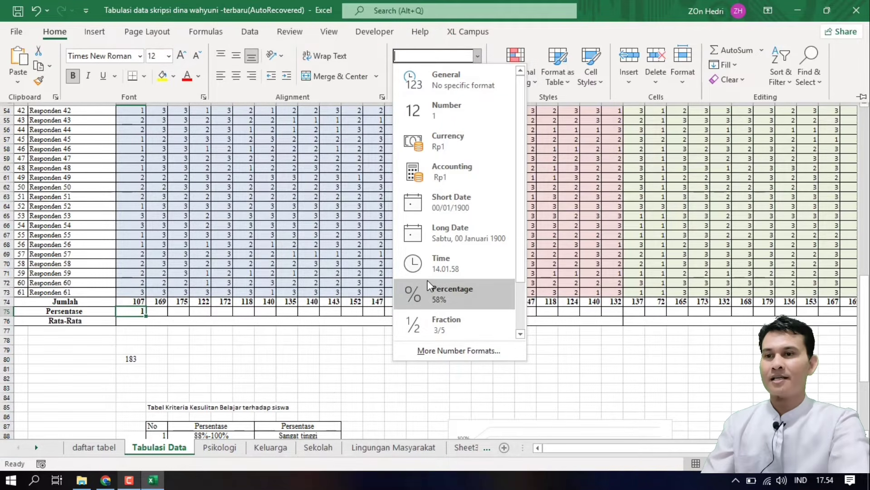
click(446, 296)
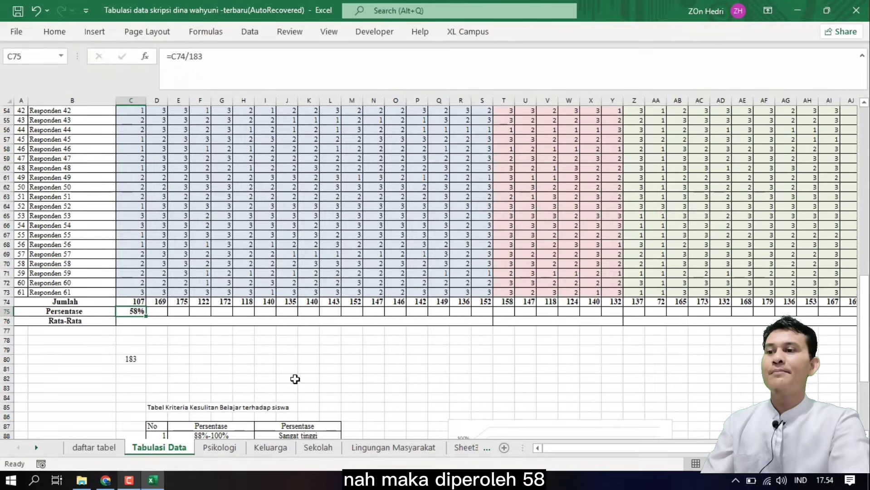
click(295, 379)
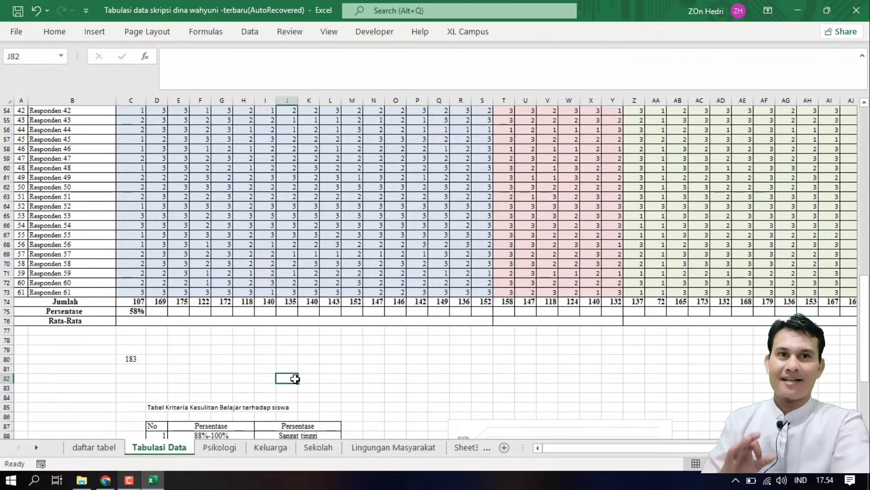
Step: Fill the Persentase formula from C75 across the row to AT75 for all items
click(136, 312)
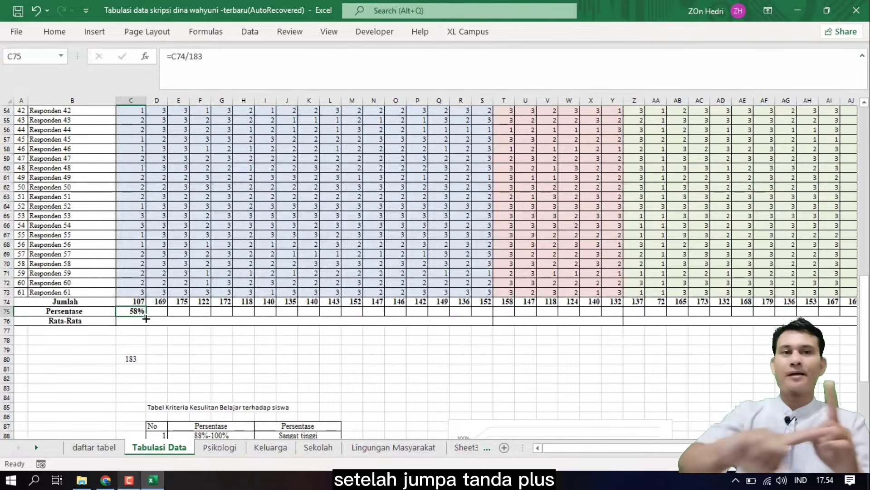
drag(146, 319, 839, 336)
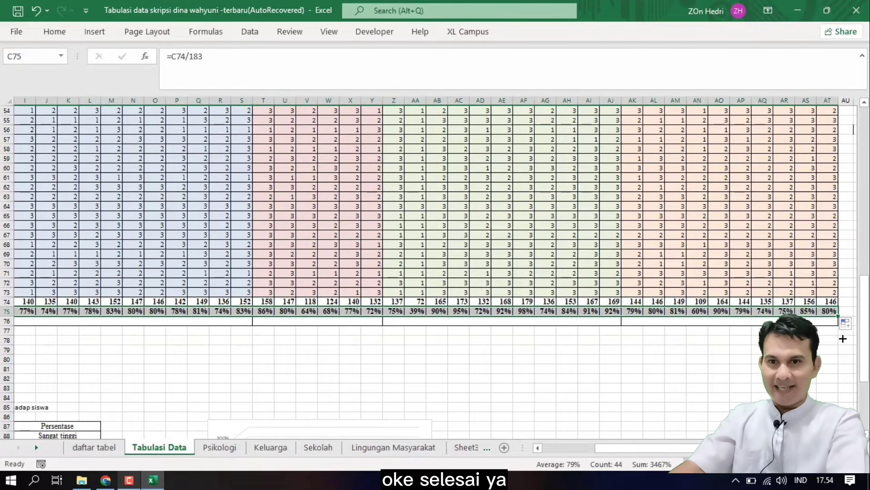
drag(682, 446, 522, 445)
click(366, 394)
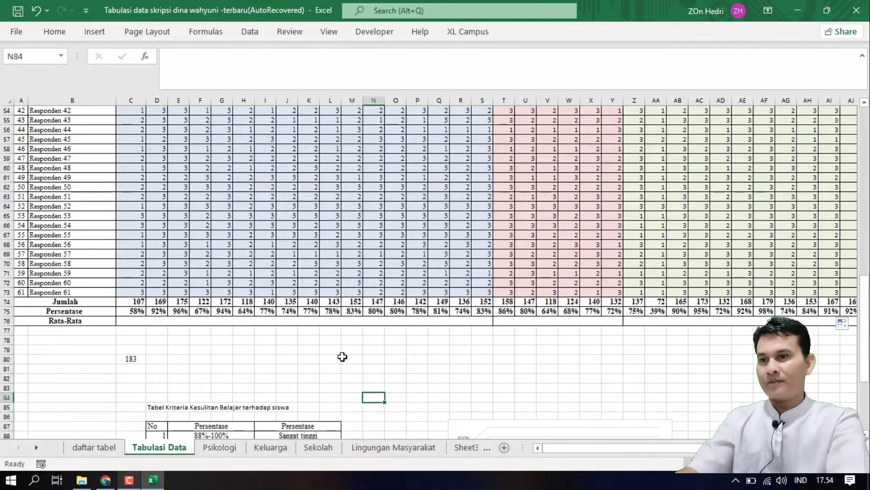
Step: Examine the Jumlah totals and Persentase values of the first aspect's items in columns C to S
click(335, 321)
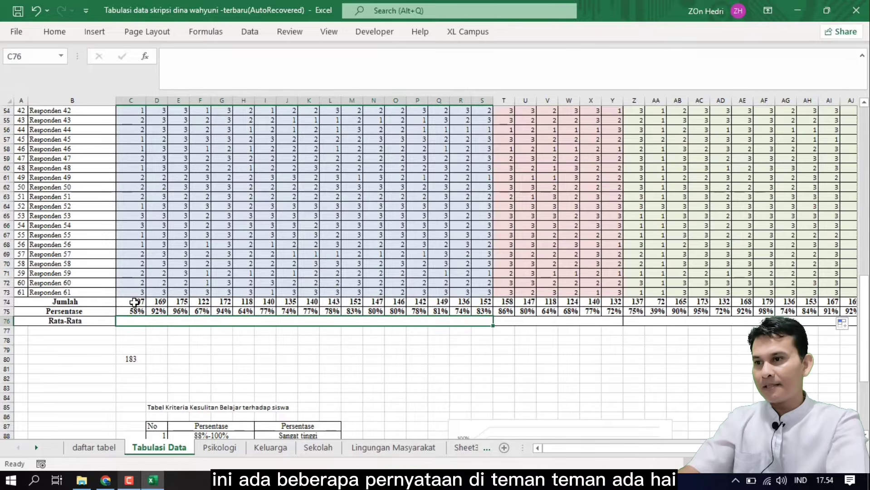
drag(135, 302, 481, 305)
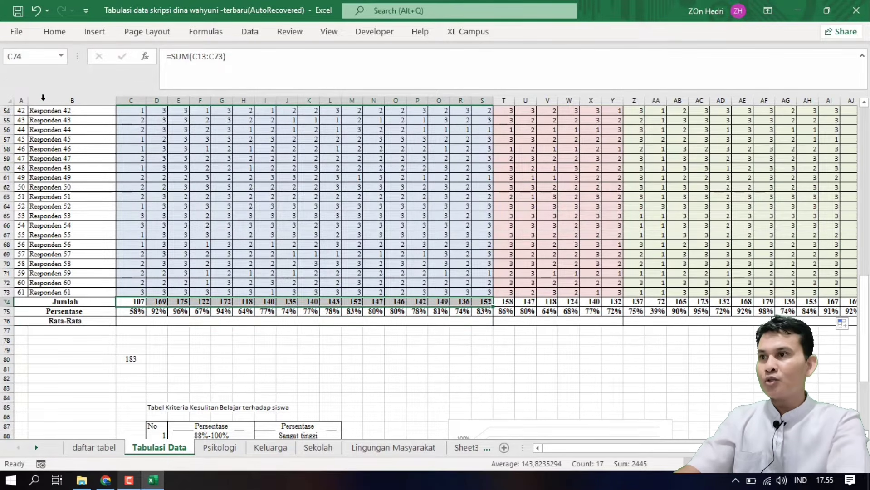
click(408, 413)
click(144, 323)
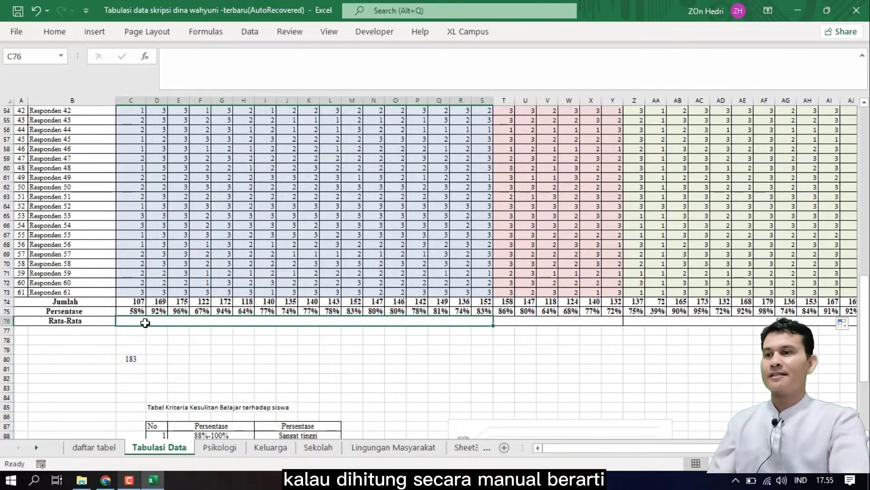
click(139, 311)
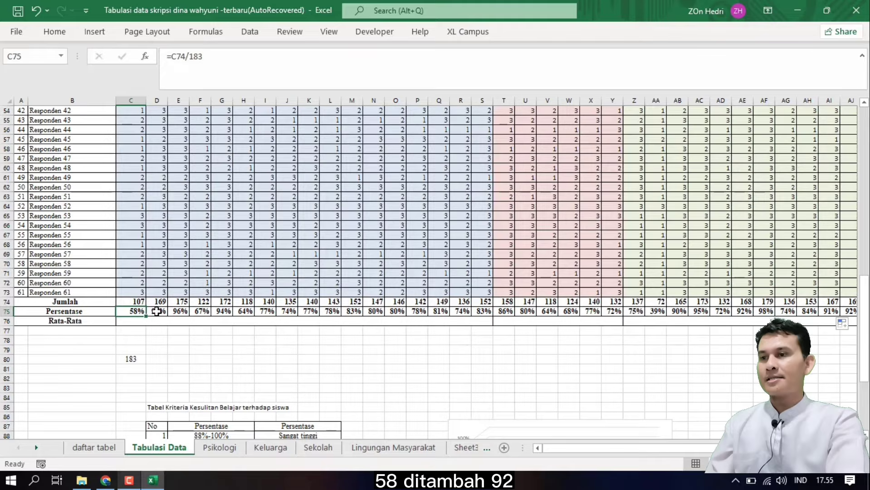
click(157, 311)
click(180, 311)
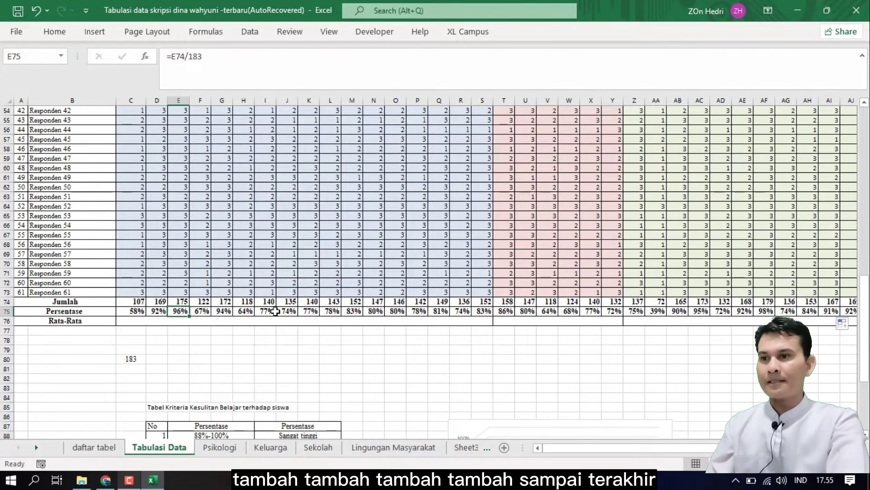
click(482, 312)
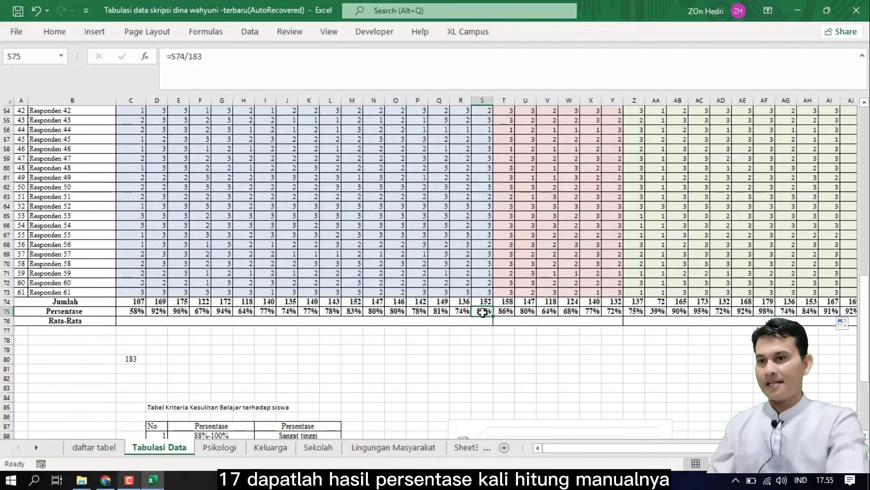
Step: Enter the formula =AVERAGE(C75:S75) in merged cell C76 of the Rata-Rata row for the first aspect
click(434, 322)
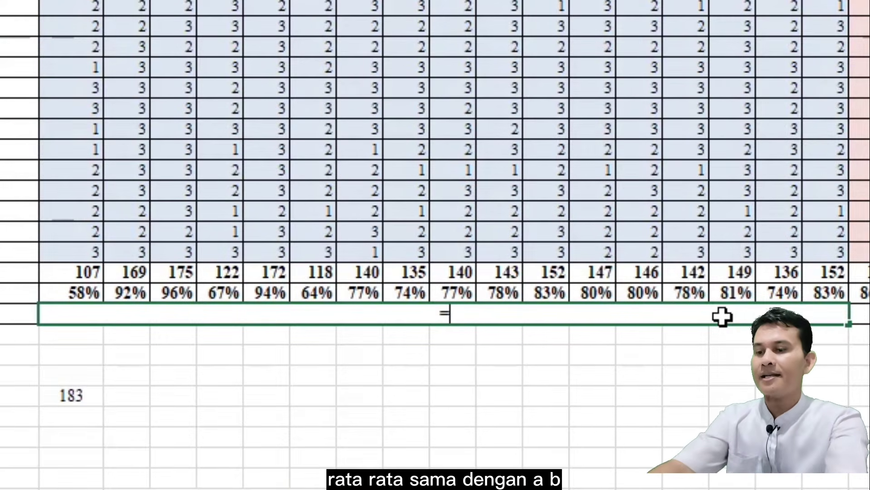
text(ave)
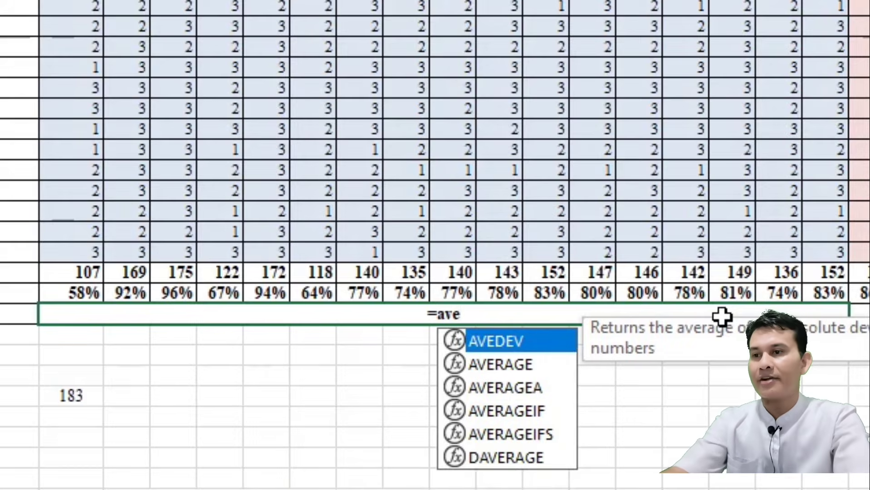
double_click(512, 365)
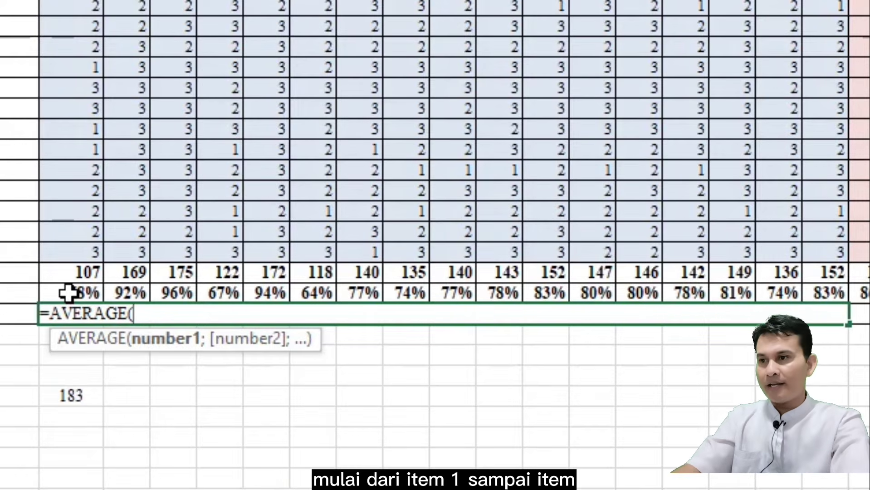
drag(68, 292, 831, 289)
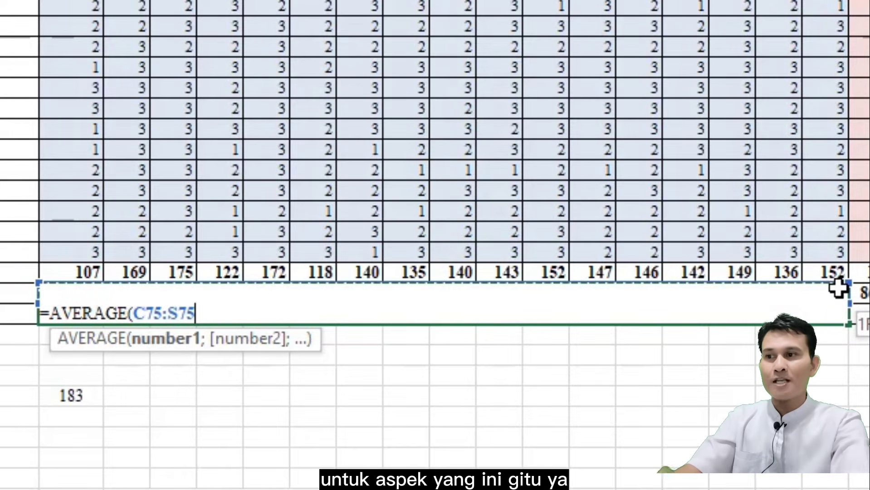
drag(838, 288, 837, 288)
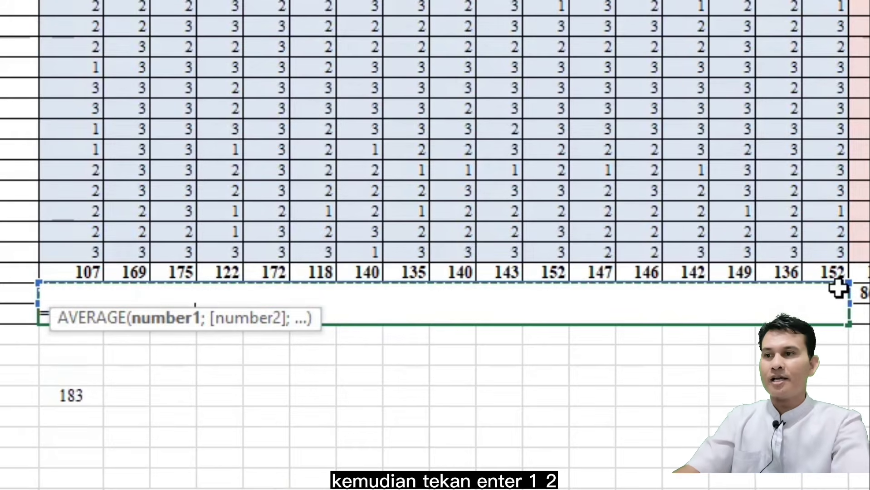
key(Return)
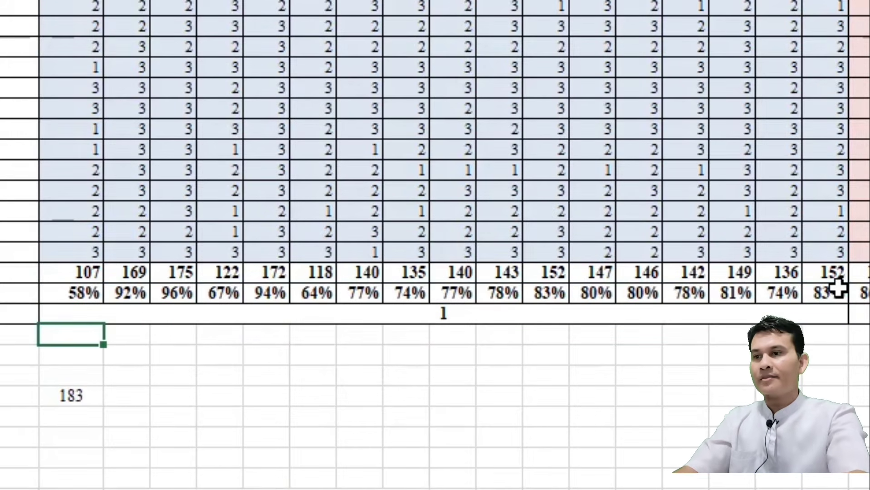
Step: Format the first aspect's Rata-Rata result in C76 with the Percentage number format
click(501, 313)
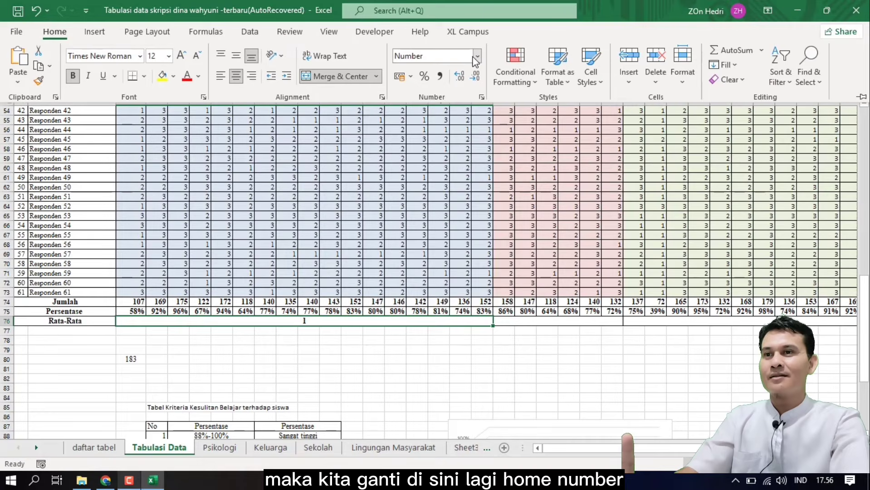
click(477, 57)
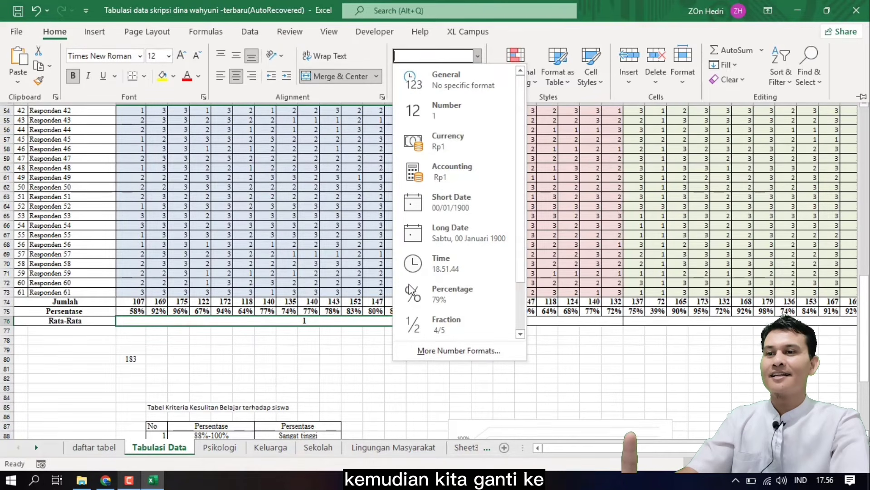
click(435, 289)
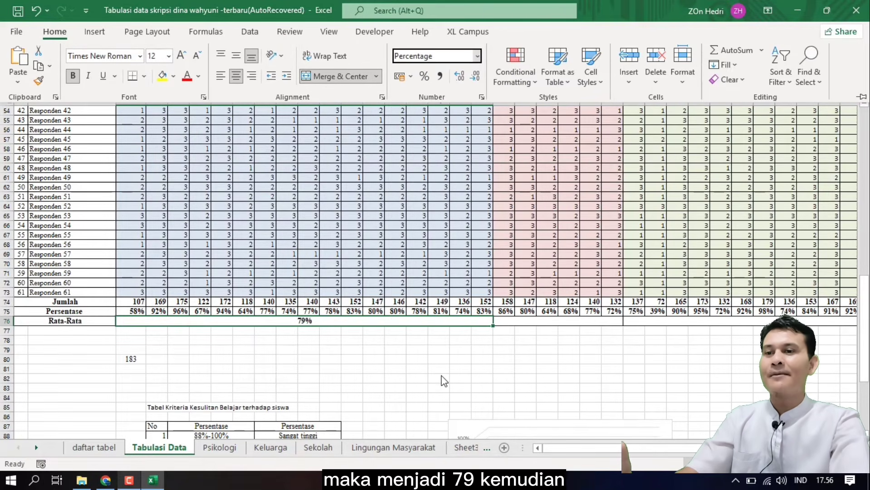
click(495, 381)
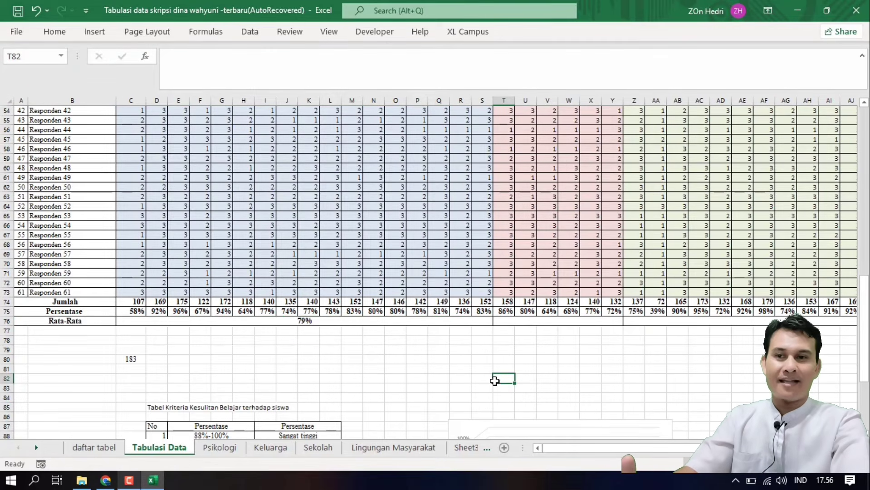
Step: Enter the formula =AVERAGE(T75:Y75) in merged cell T76 of the Rata-Rata row for the second aspect
click(537, 320)
text(=)
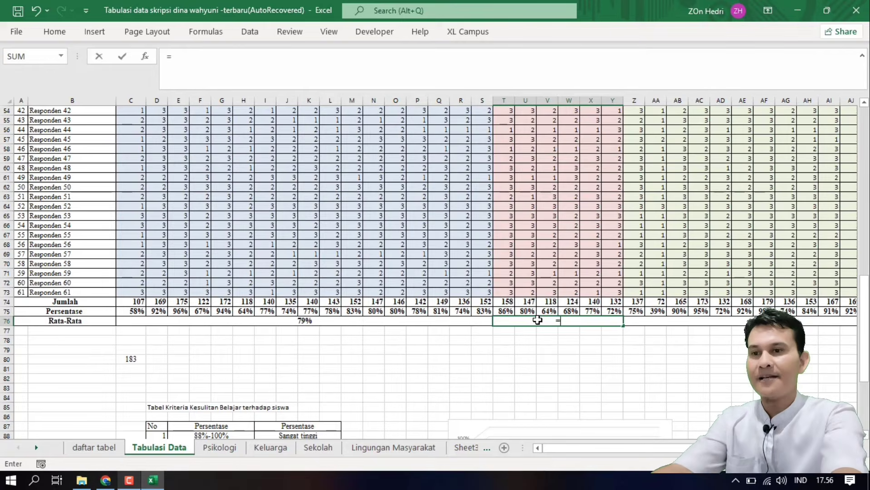
text(avera)
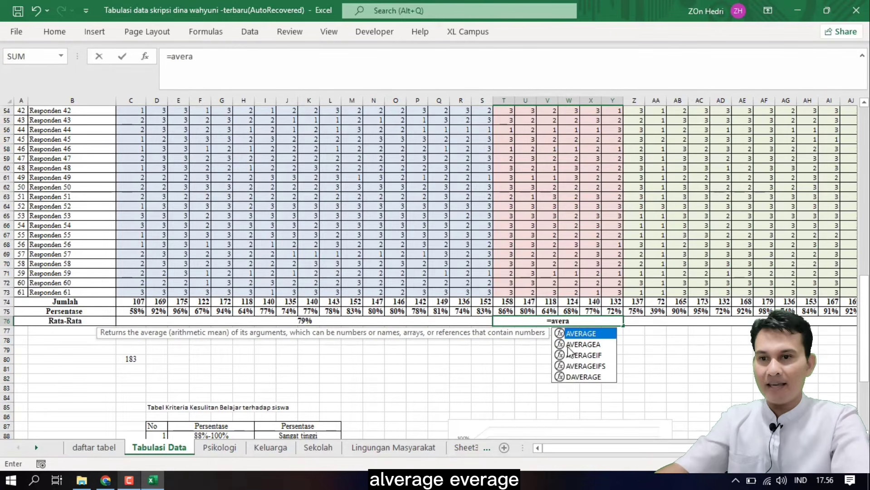
double_click(581, 333)
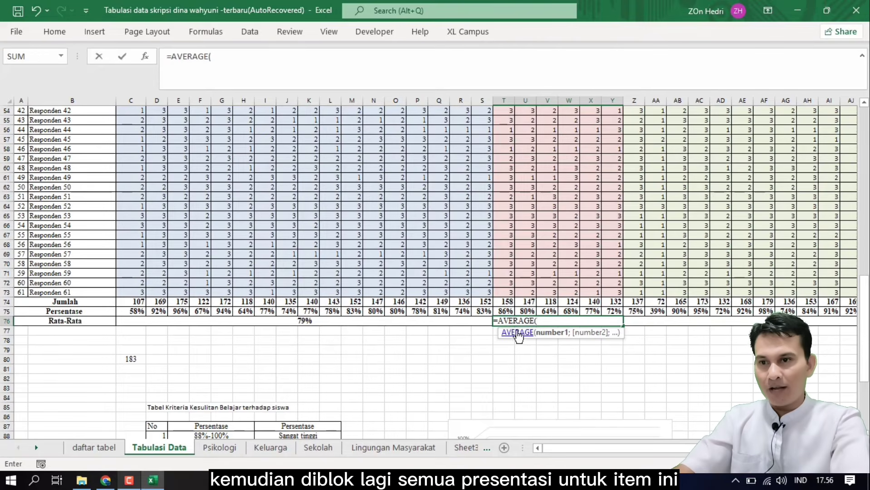
click(503, 310)
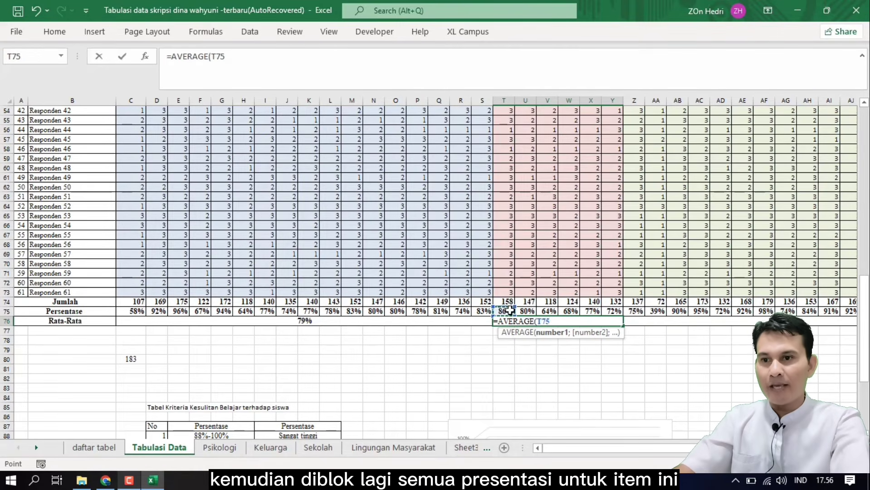
drag(511, 310, 608, 311)
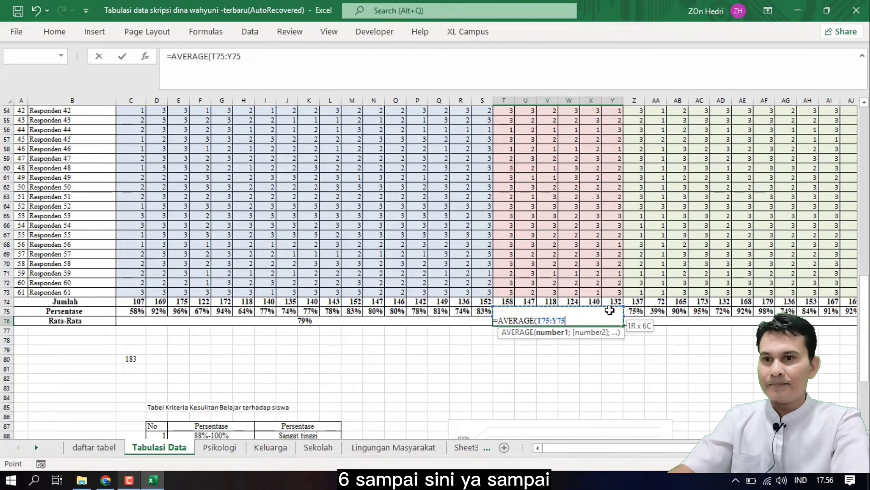
drag(616, 310, 616, 311)
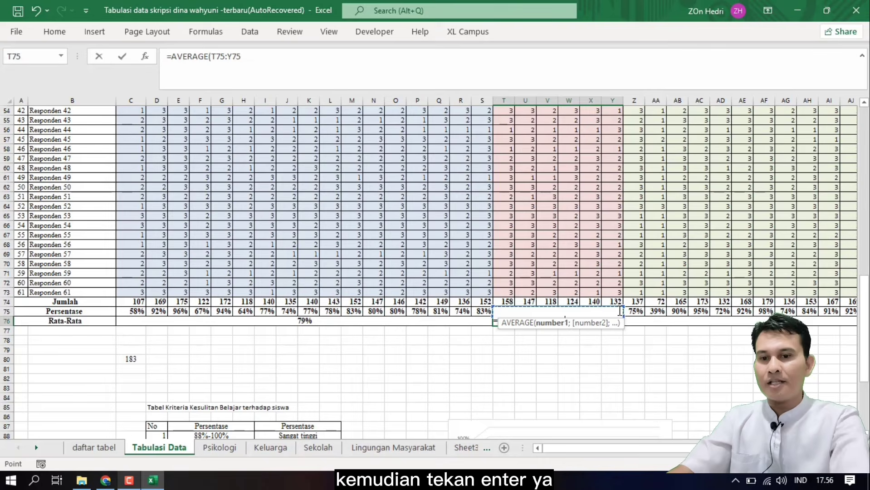
key(Return)
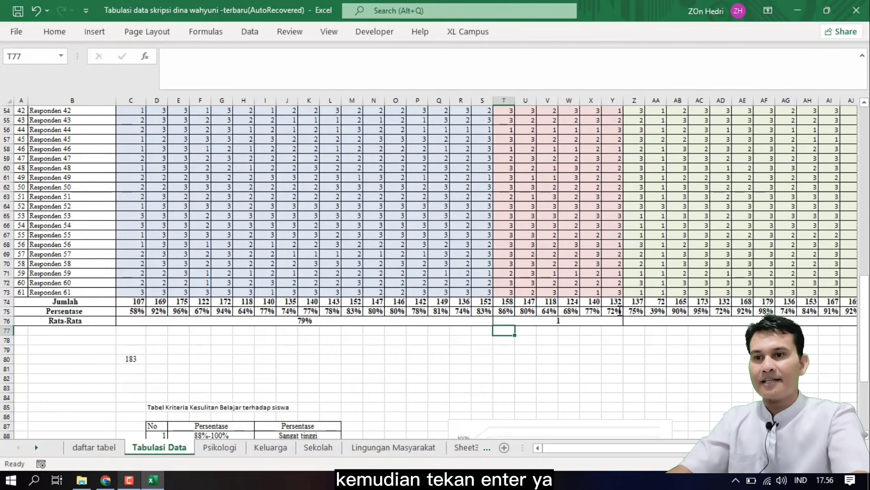
Step: Format the second aspect's Rata-Rata result in T76 with the Percentage number format
click(565, 320)
click(47, 31)
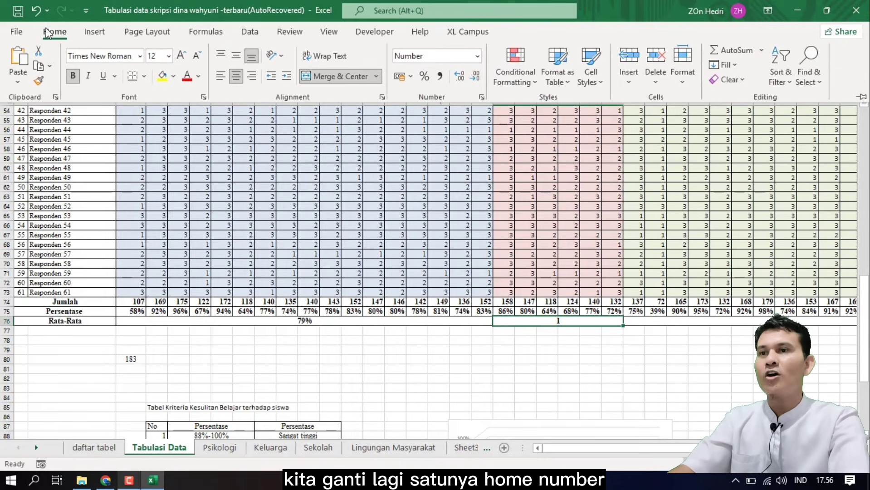
click(477, 57)
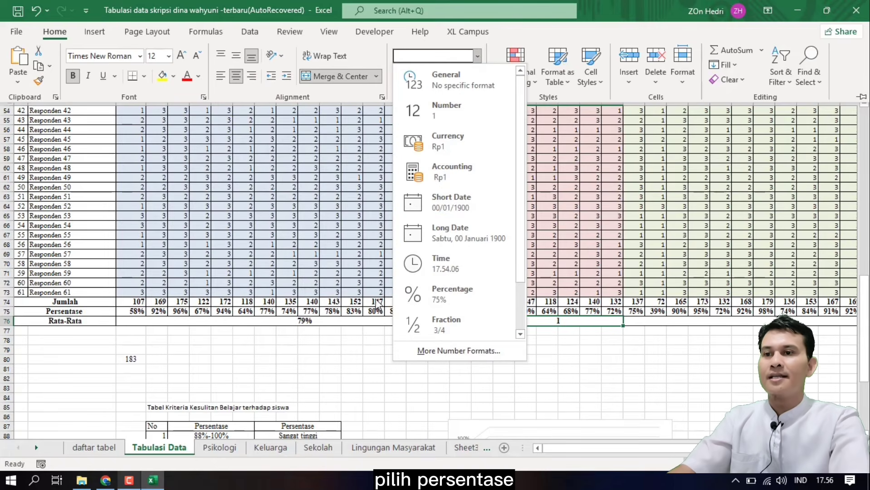
click(458, 288)
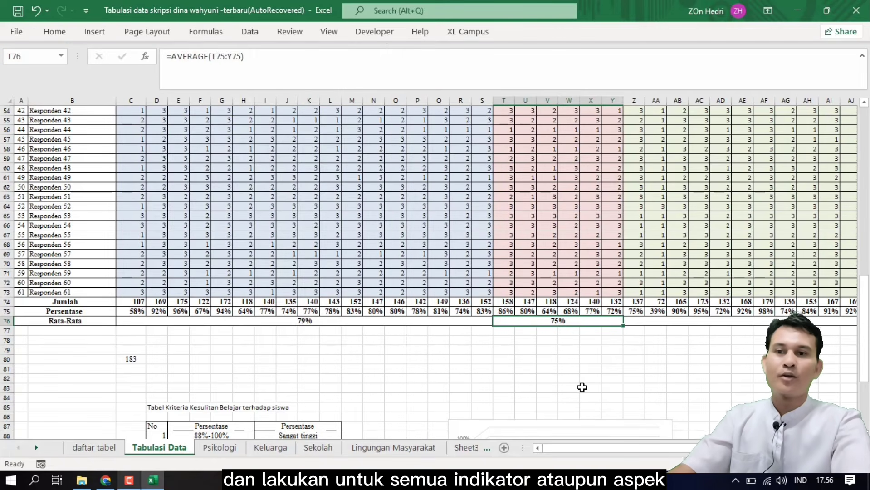
drag(621, 442, 450, 421)
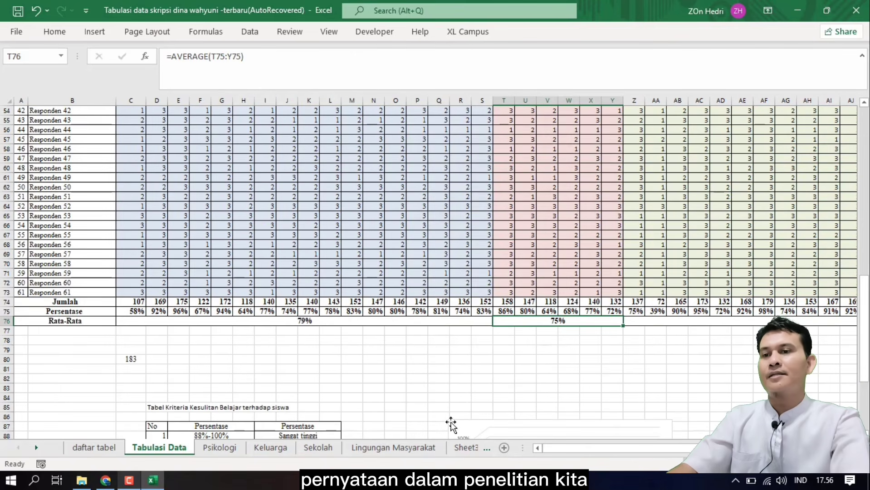